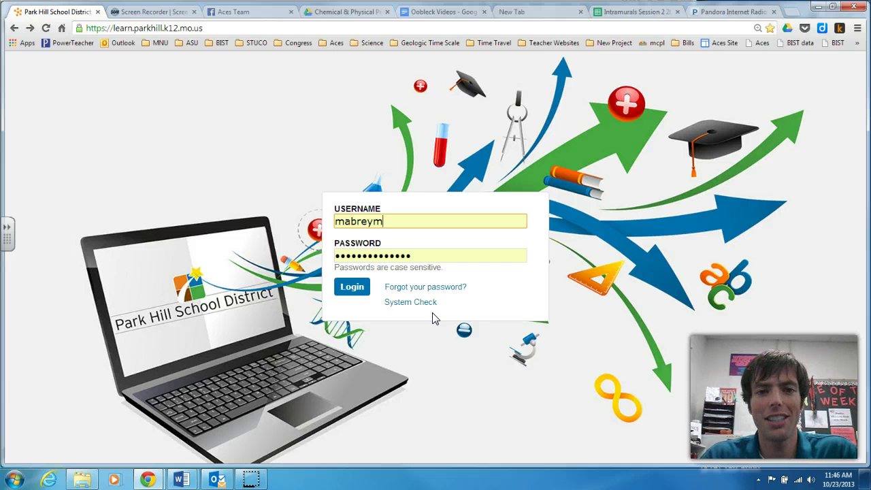
Step: Log in with the filled-in credentials and open the grading page for Quiz 3.1 in the 8th grade science course
click(356, 290)
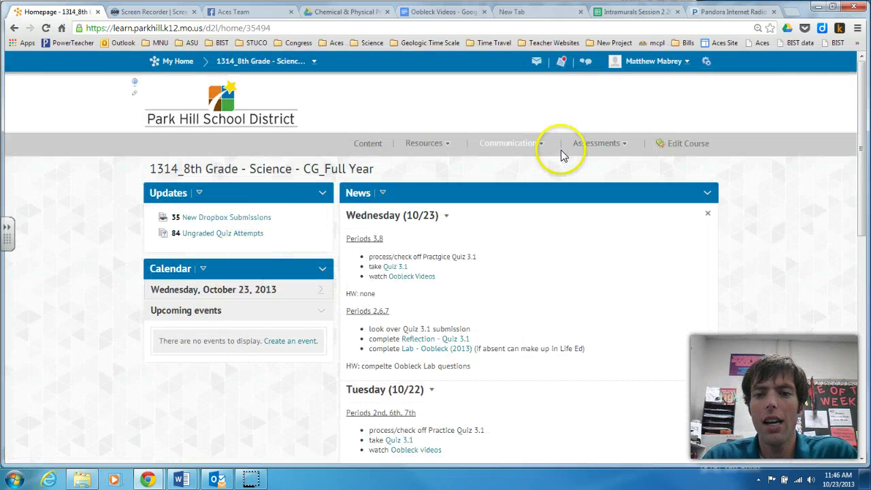
click(625, 148)
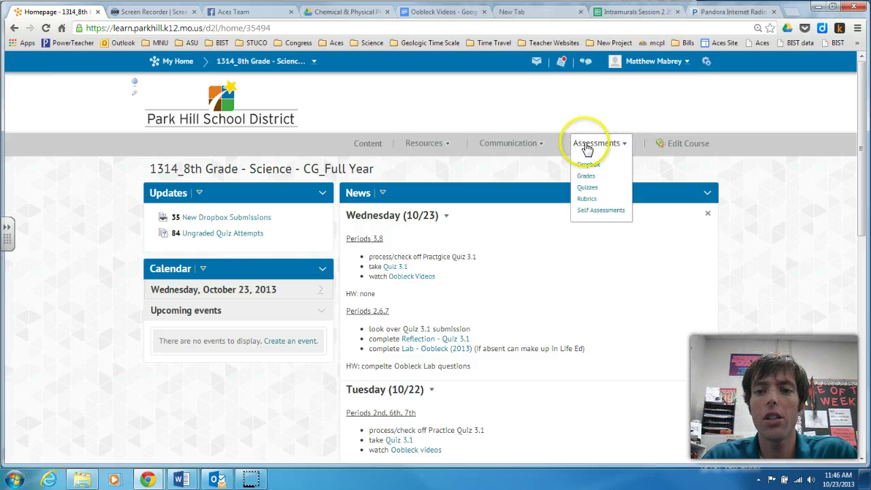
click(590, 195)
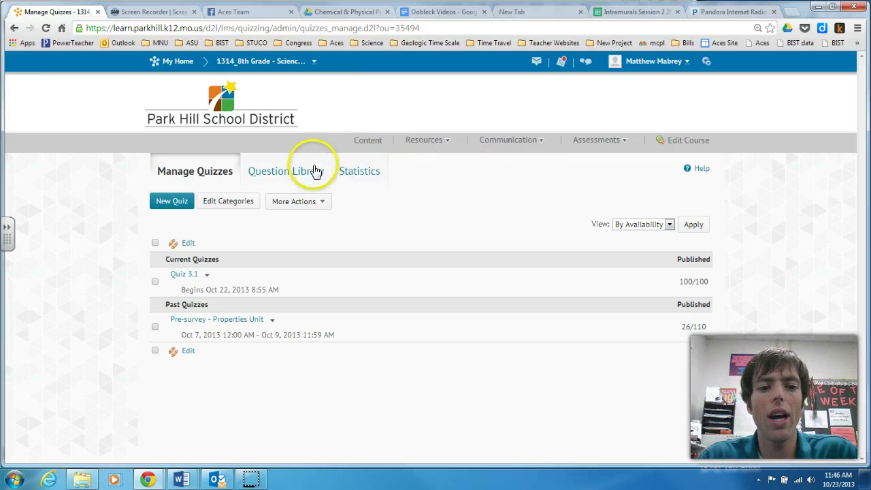
click(207, 275)
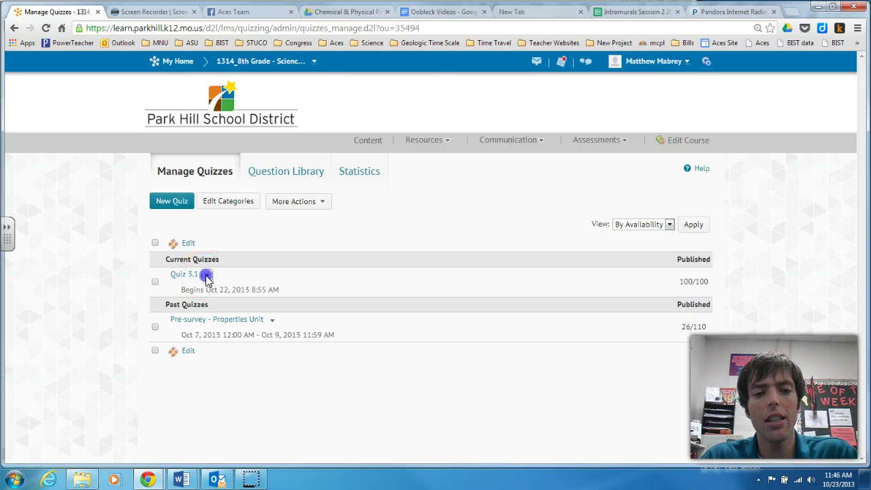
click(238, 301)
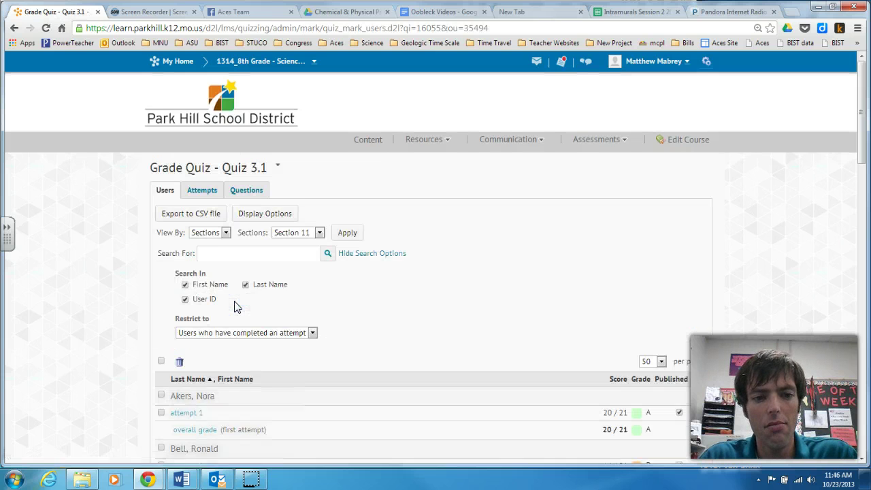
Step: Filter the Quiz 3.1 user results to Section 84 and look over that section's student scores
scroll(282, 292, down, 8)
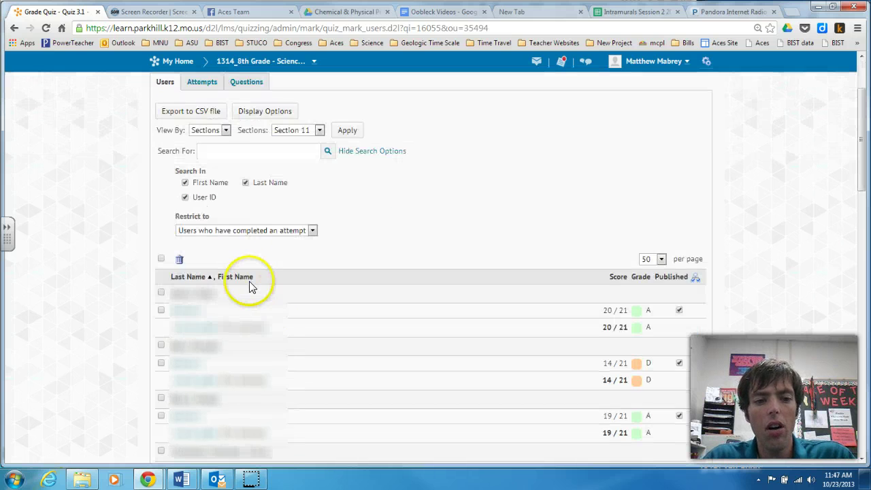
scroll(228, 211, down, 10)
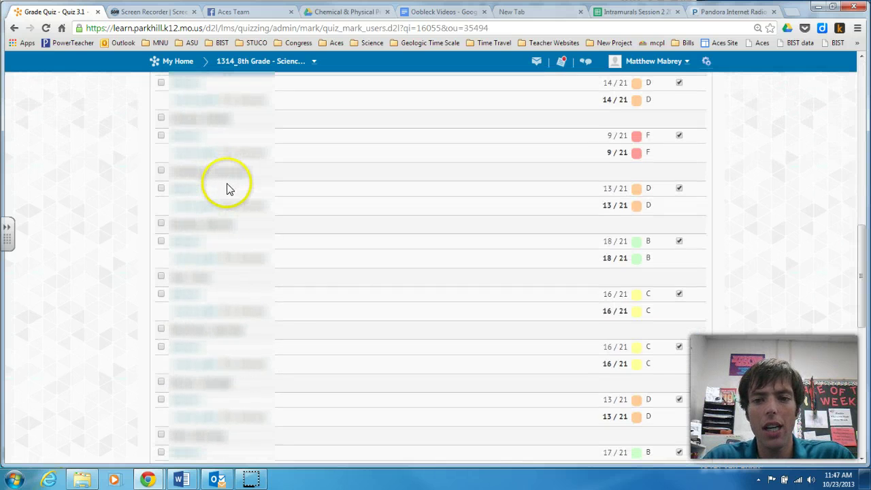
scroll(225, 218, up, 15)
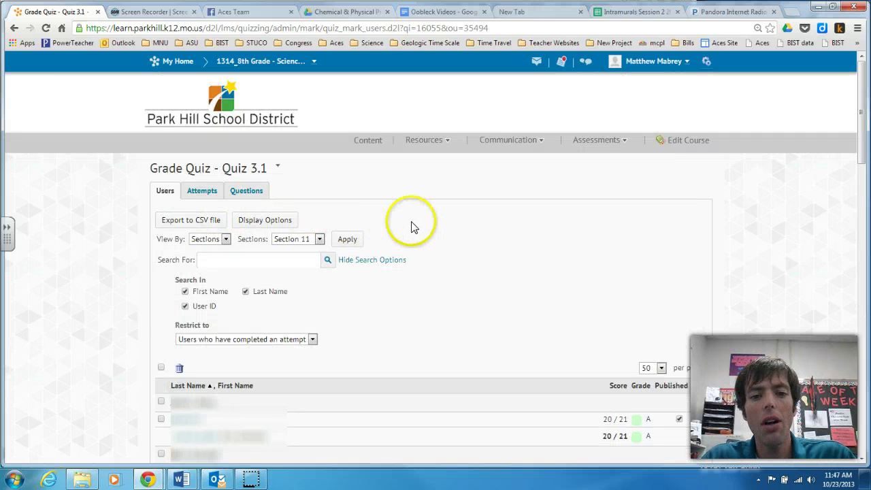
click(312, 238)
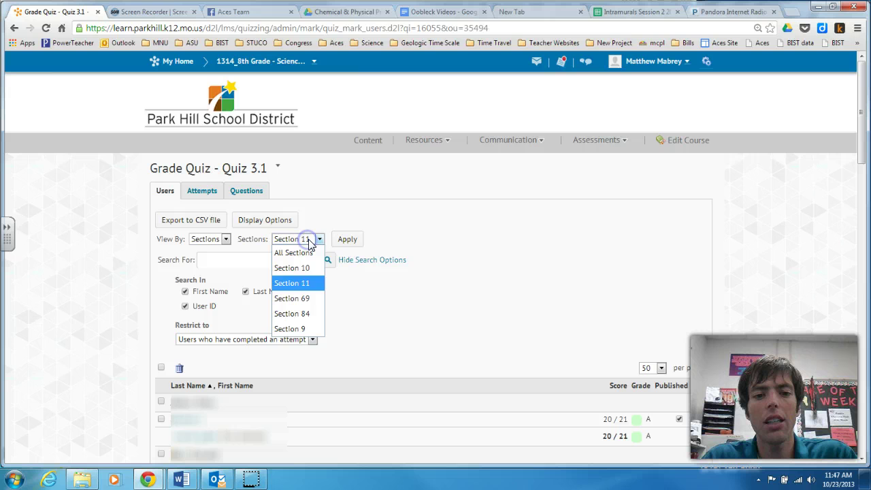
click(305, 314)
click(346, 241)
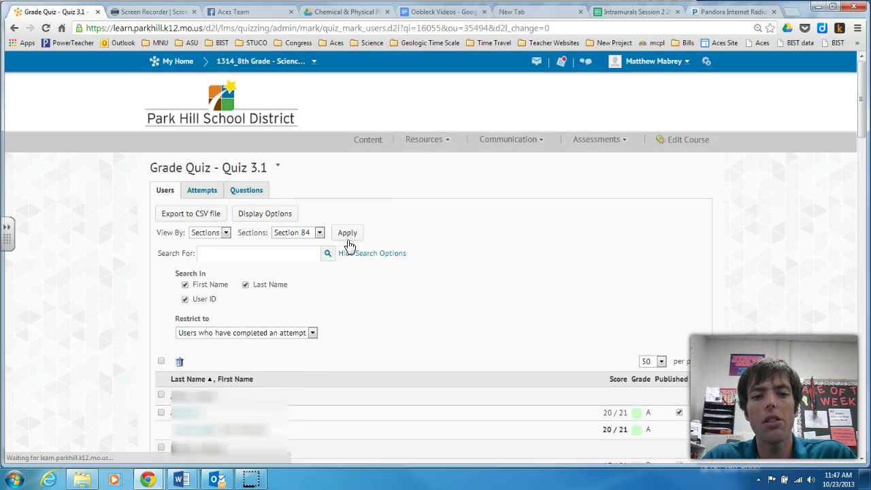
scroll(349, 245, down, 3)
scroll(214, 194, down, 1)
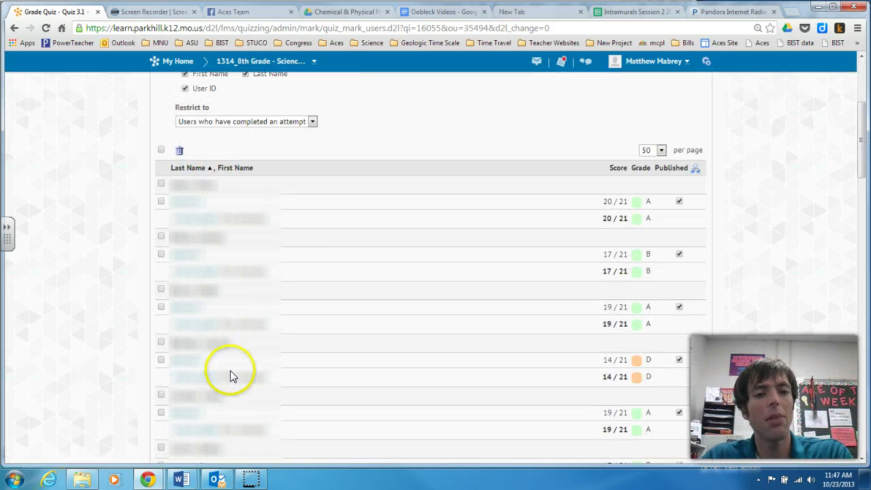
click(832, 6)
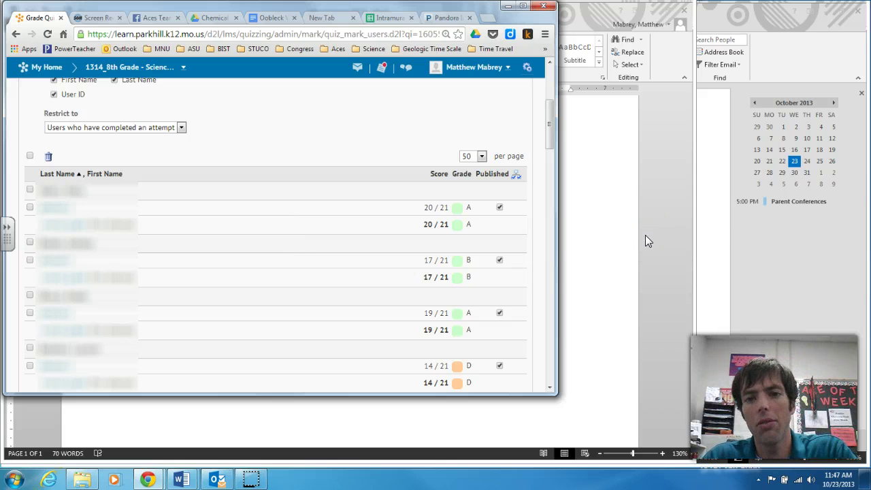
click(523, 6)
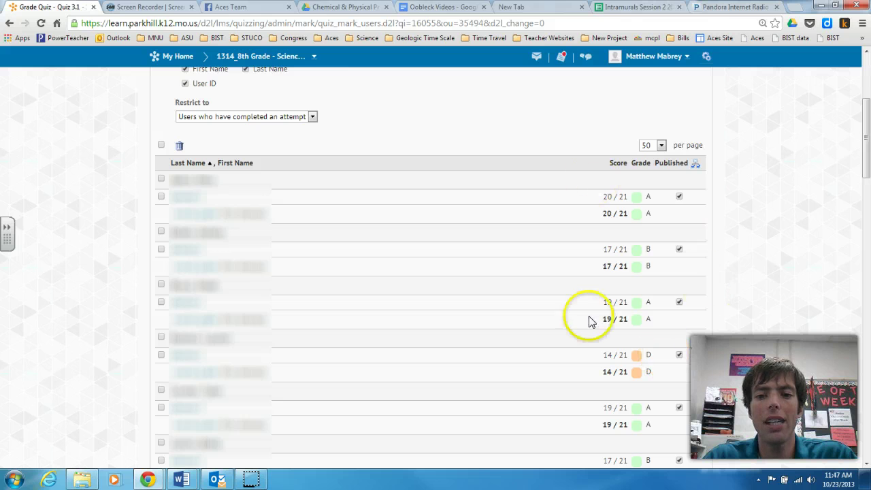
Step: Display Quiz 3.1 by question for grading and examine the question types and point values through the Short Answer section
scroll(520, 249, up, 2)
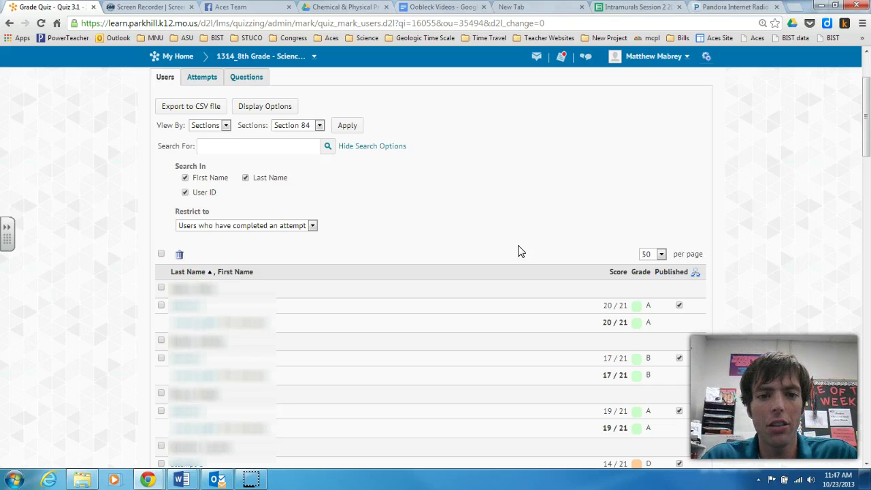
scroll(520, 249, up, 1)
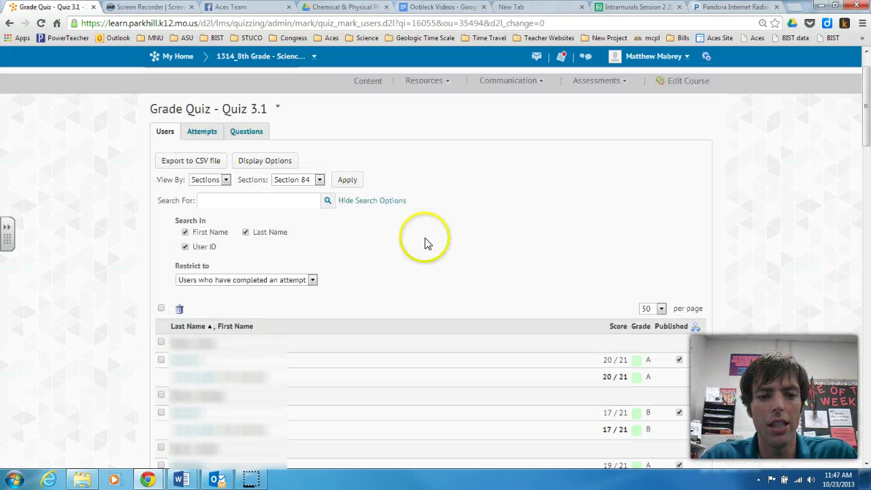
click(248, 133)
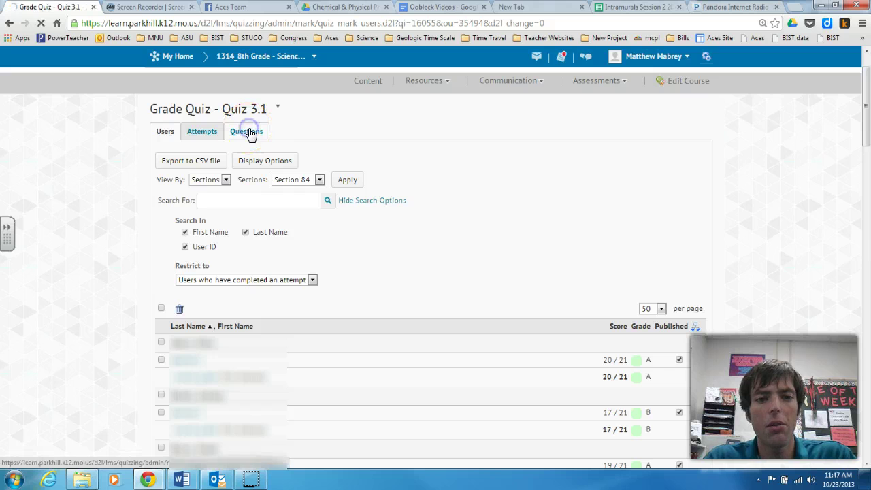
scroll(293, 200, down, 2)
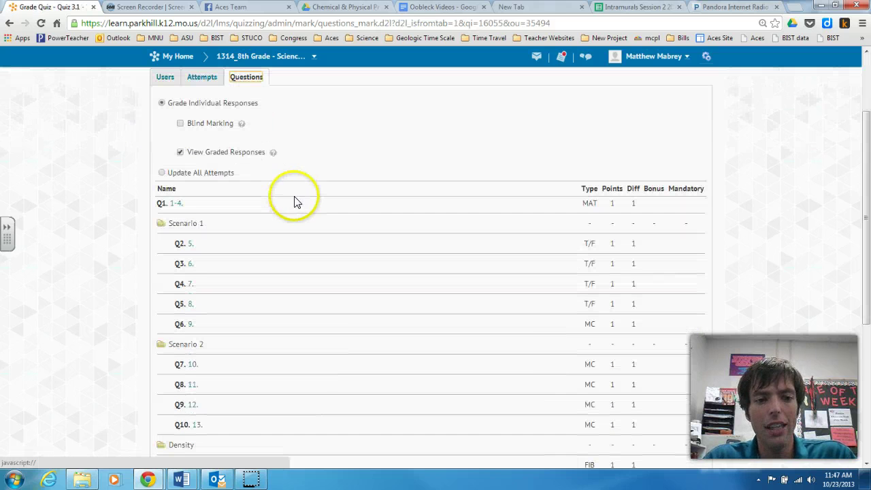
scroll(187, 299, down, 3)
scroll(197, 326, down, 1)
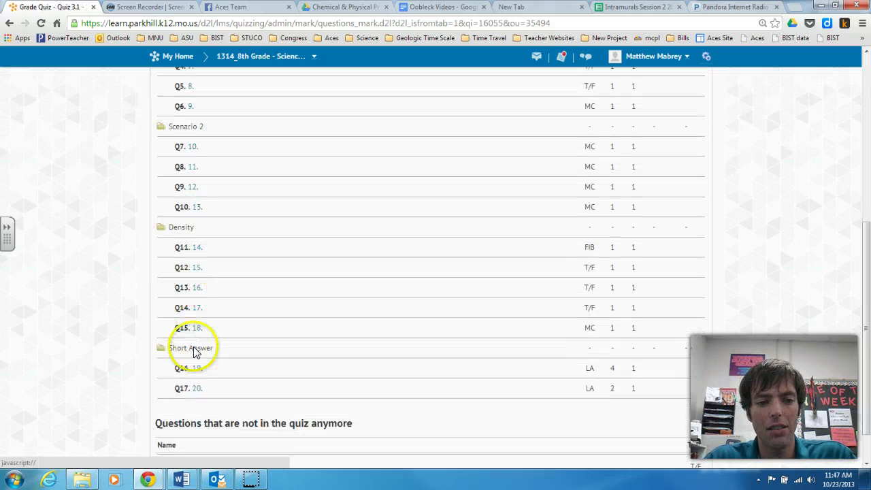
scroll(194, 365, up, 3)
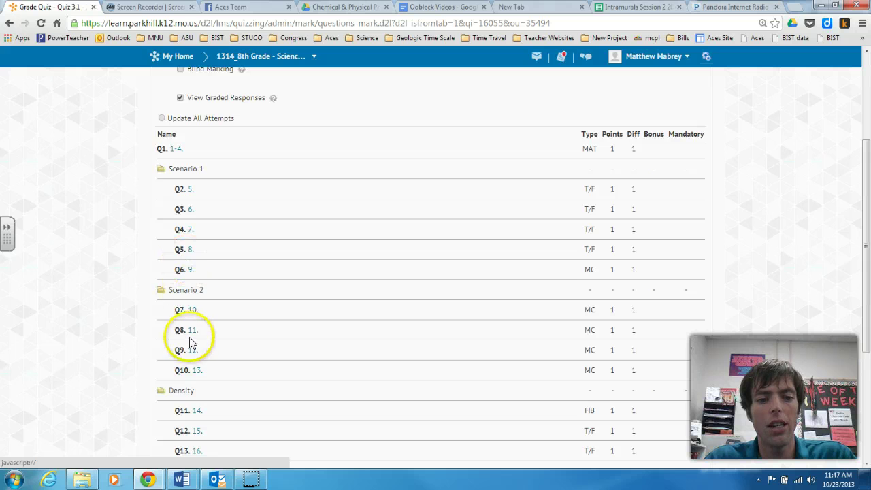
scroll(201, 330, down, 1)
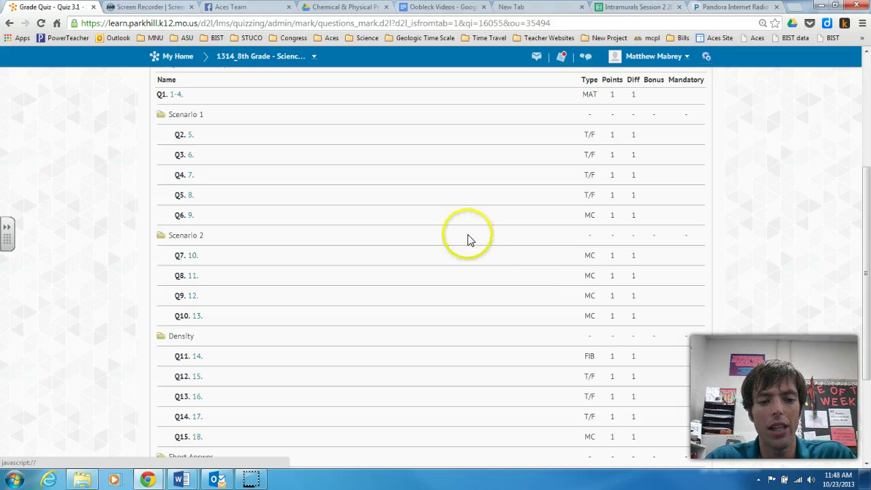
scroll(467, 235, down, 2)
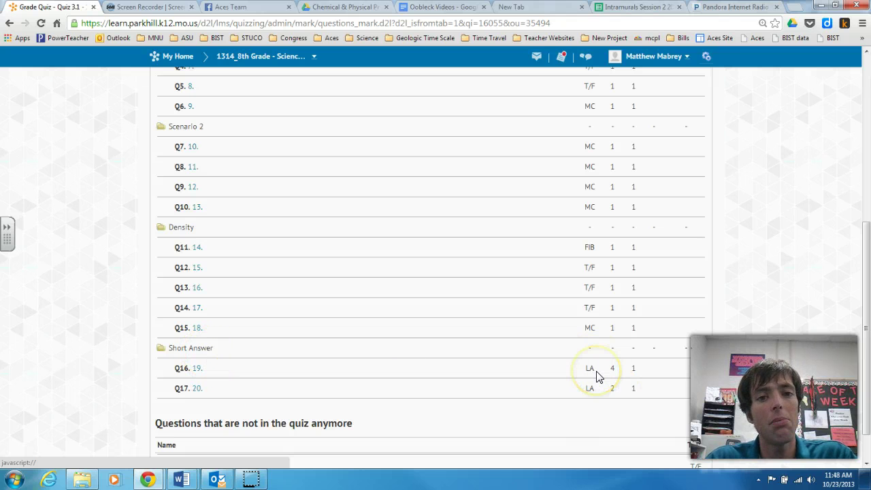
scroll(450, 334, up, 4)
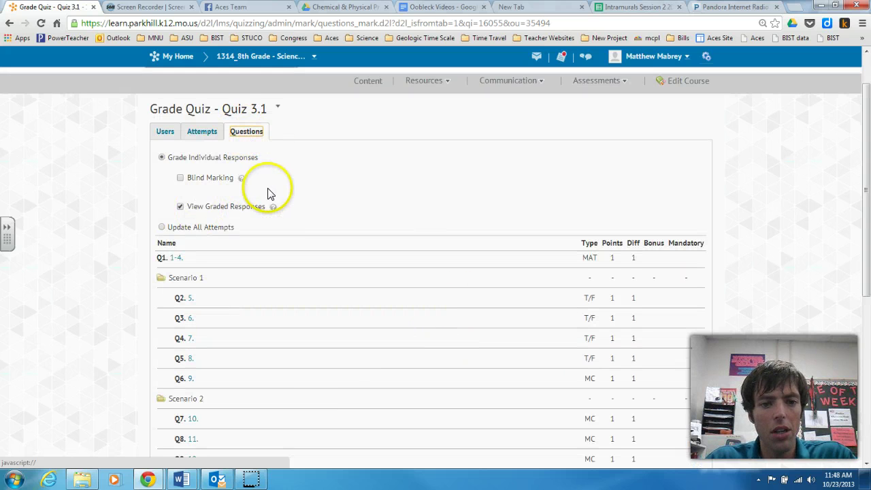
scroll(222, 217, down, 5)
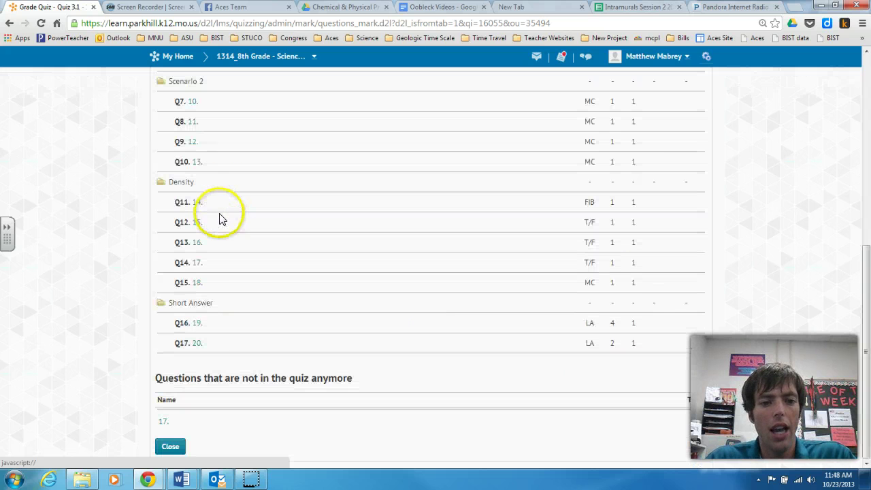
Step: Open the student responses to short-answer question 19 and read the question prompt and the first student's answer
click(199, 324)
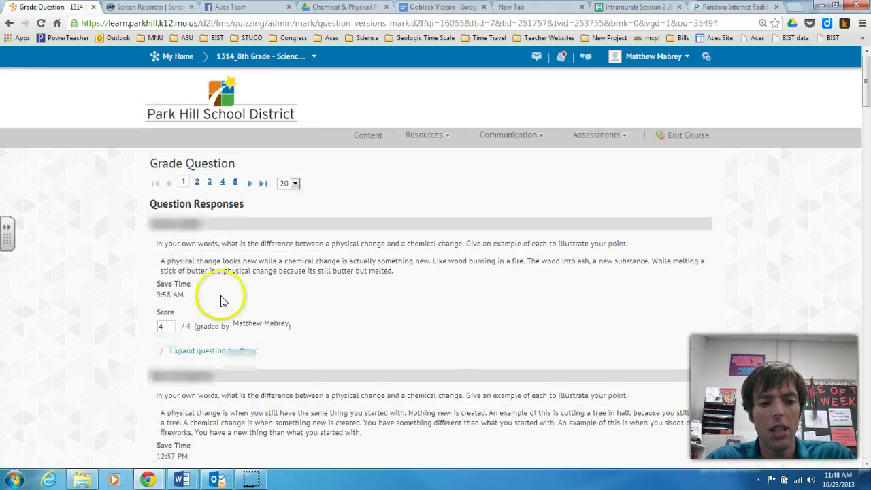
scroll(196, 180, down, 5)
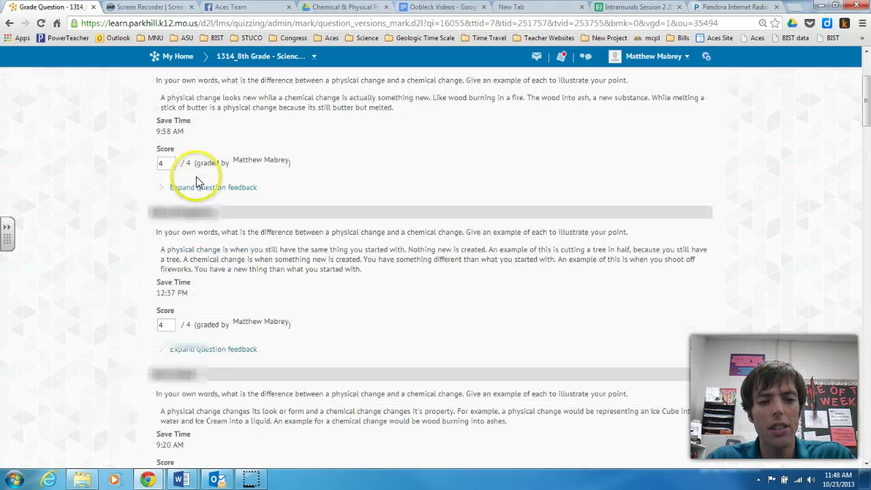
scroll(196, 183, down, 10)
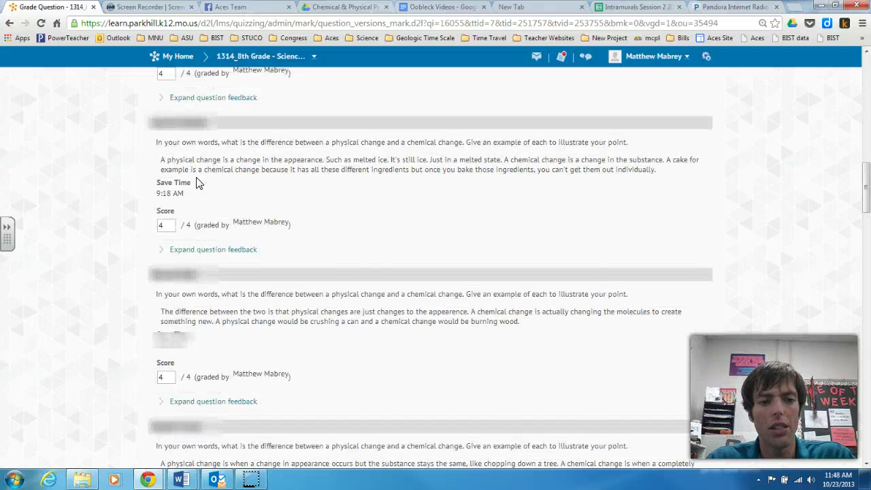
scroll(196, 182, up, 10)
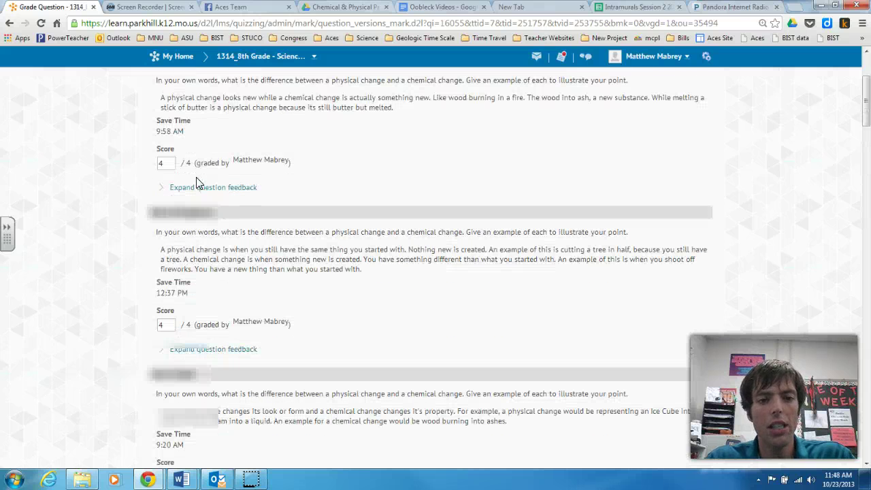
scroll(196, 182, up, 3)
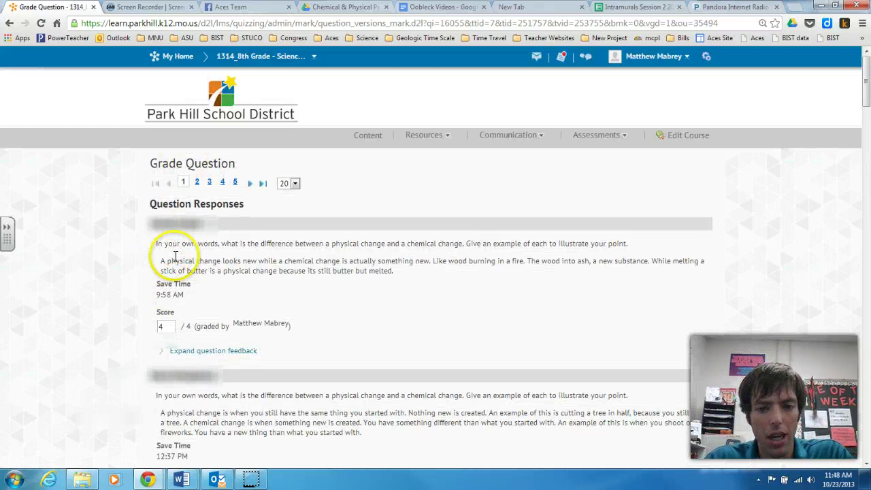
drag(156, 243, 644, 240)
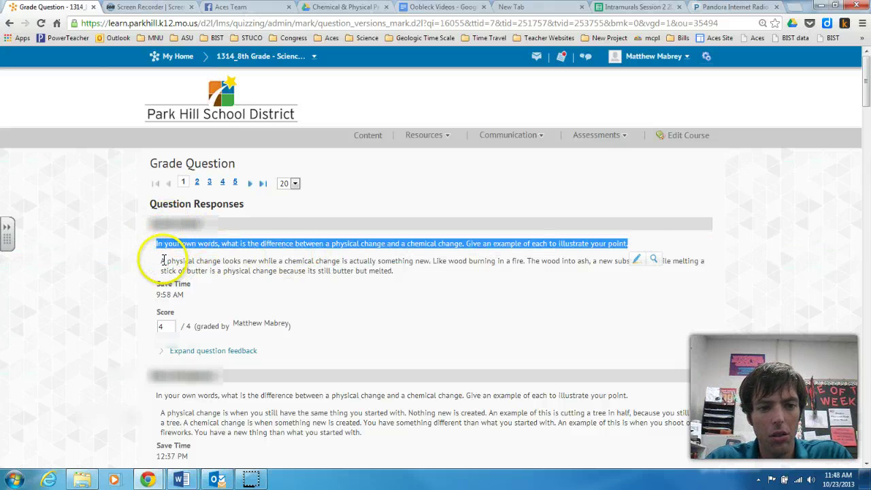
drag(158, 262, 400, 272)
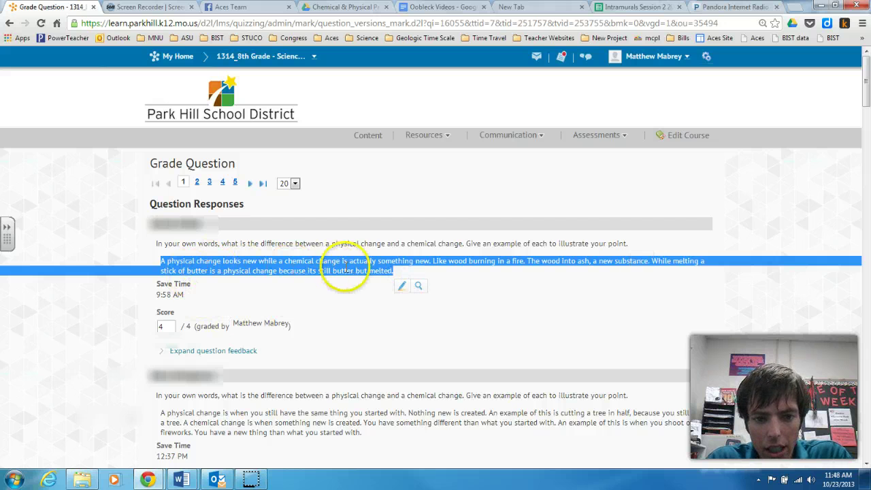
Step: Add feedback to the first response praising the student by name, ending "I particularly liked your example of a stick of butter melting as a physical change."
click(161, 327)
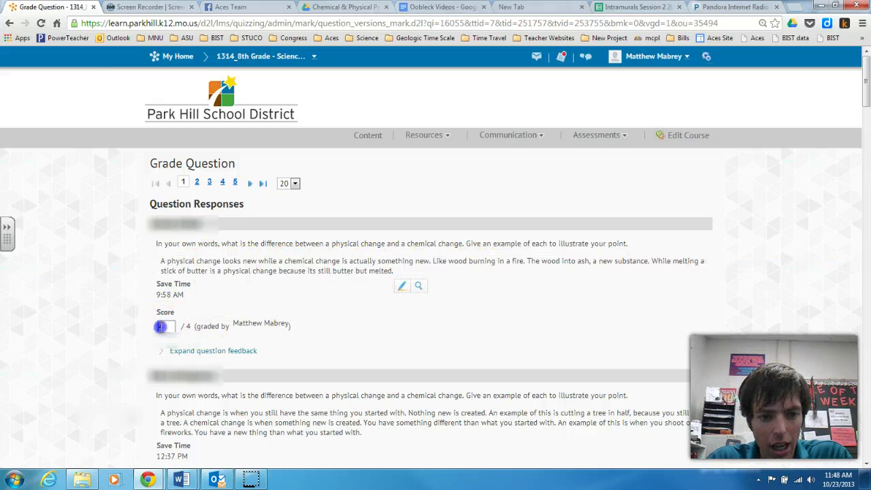
click(194, 351)
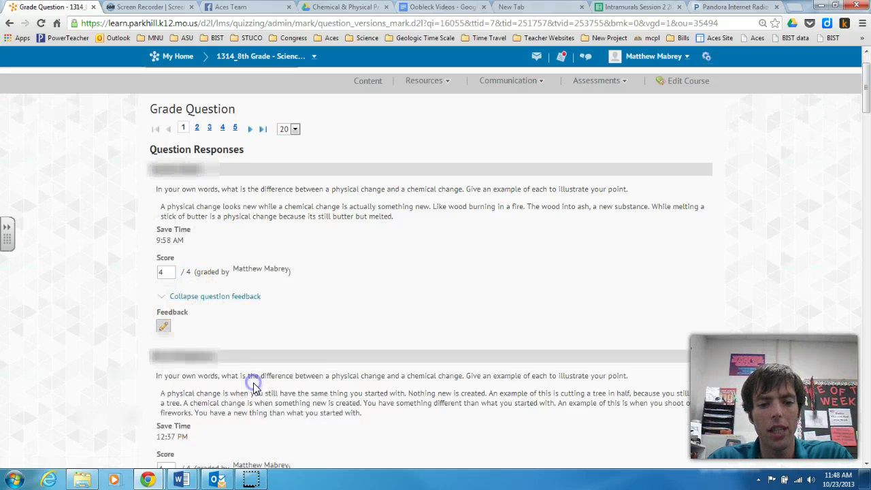
click(219, 383)
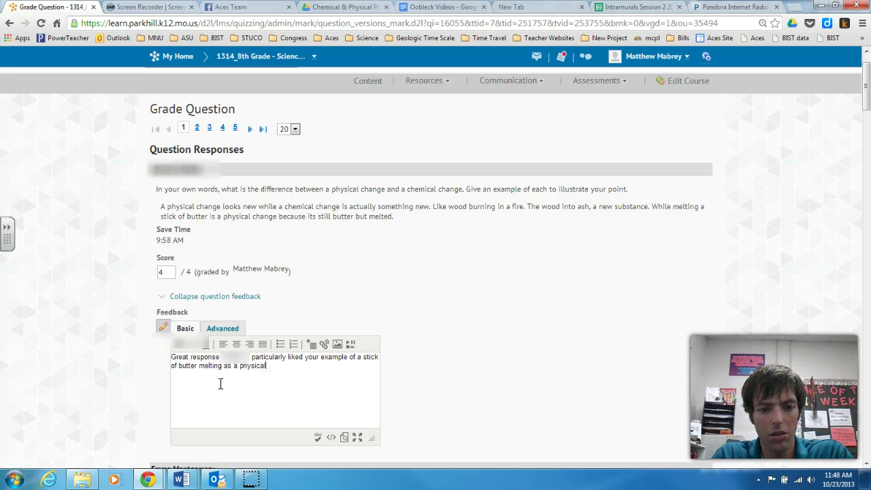
click(167, 288)
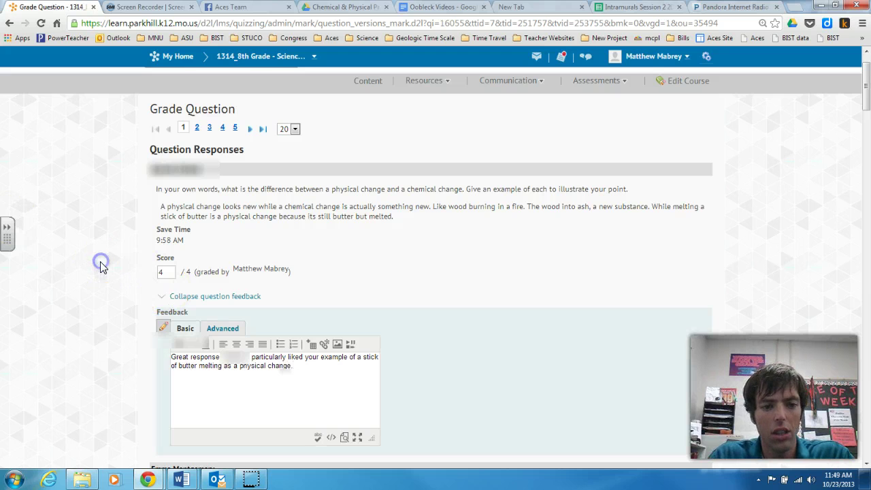
Step: Go through the scores of the remaining question responses on this page and save the grading
scroll(103, 266, down, 4)
click(168, 308)
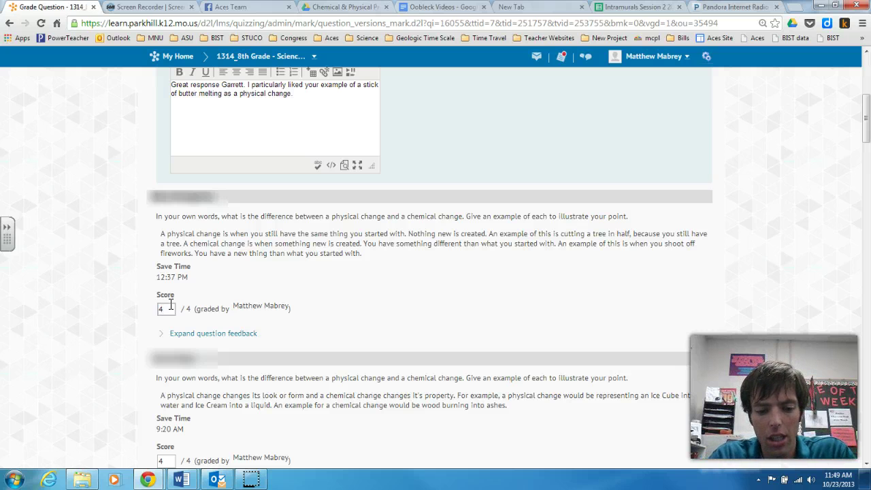
key(Tab)
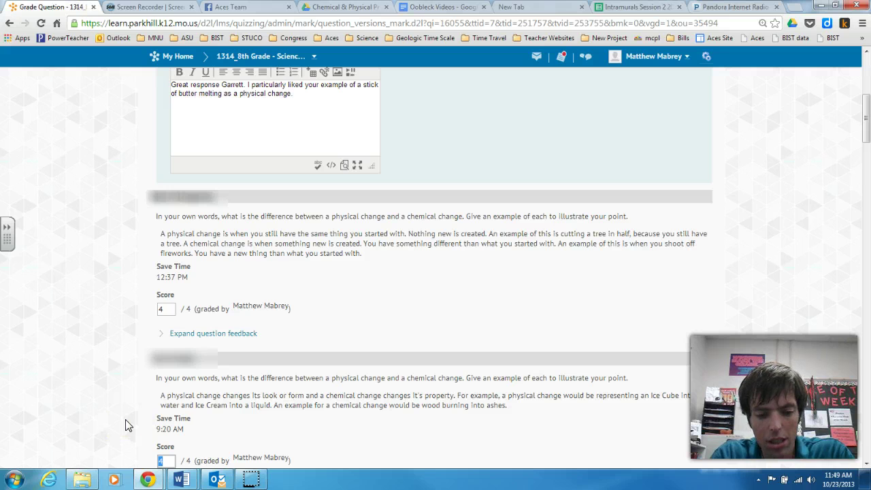
key(Tab)
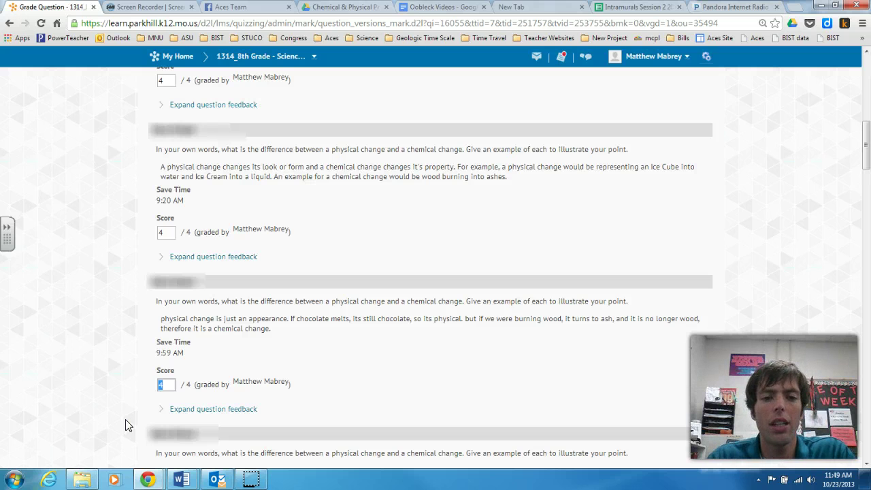
key(Tab)
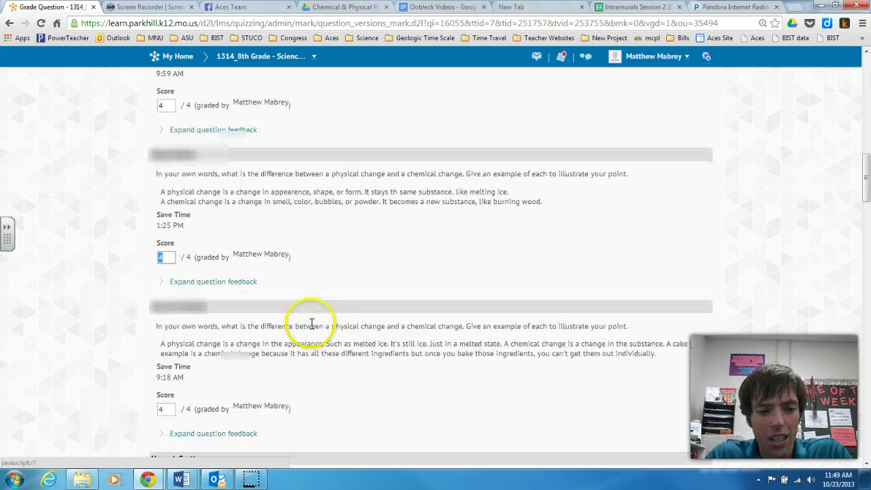
scroll(288, 294, down, 2)
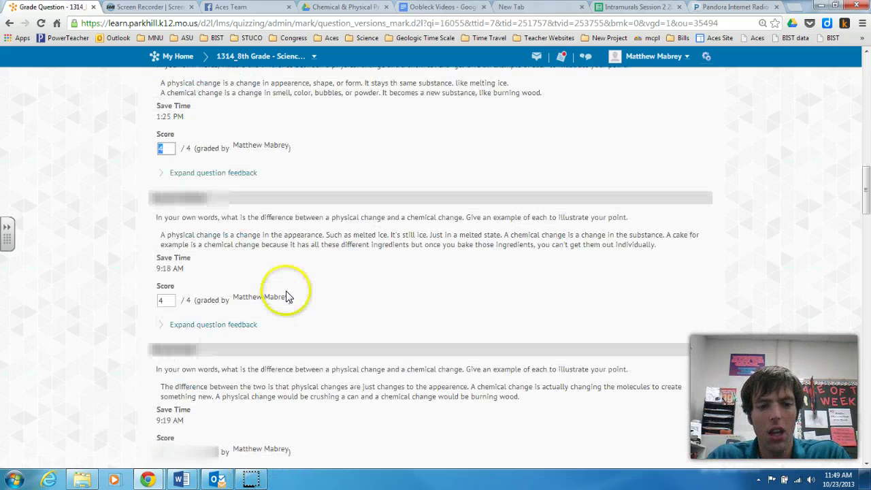
scroll(189, 288, down, 10)
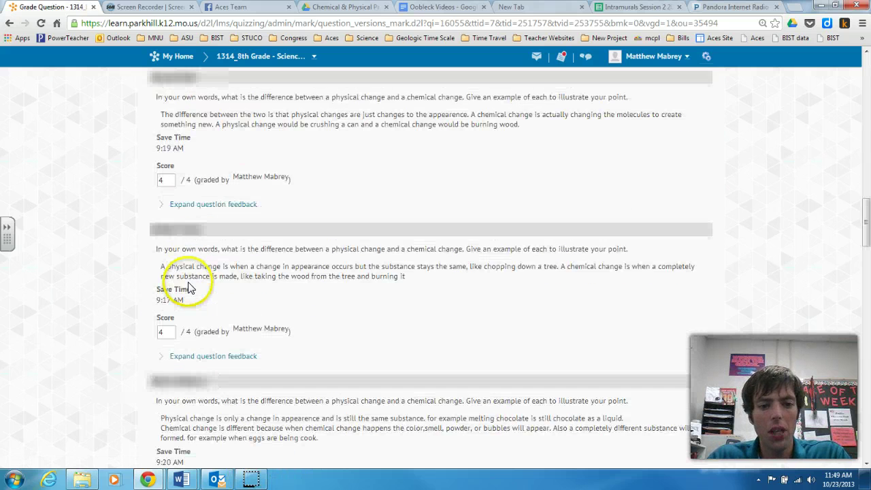
scroll(189, 288, down, 15)
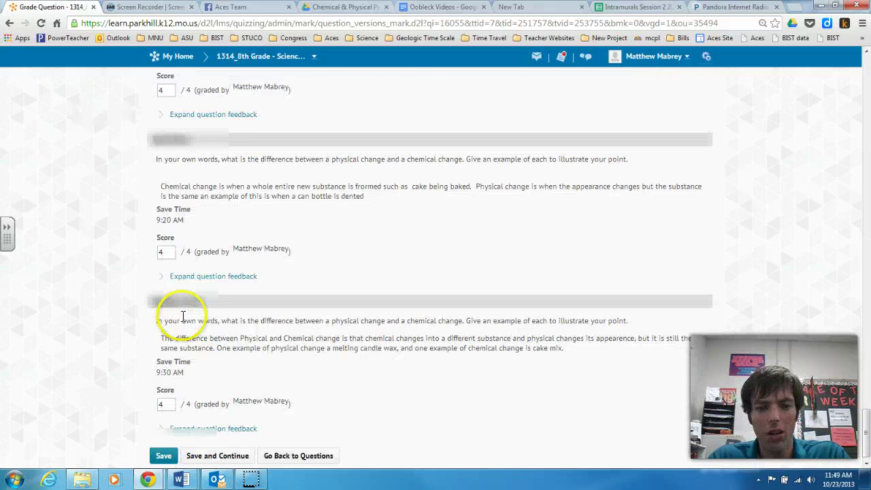
click(165, 448)
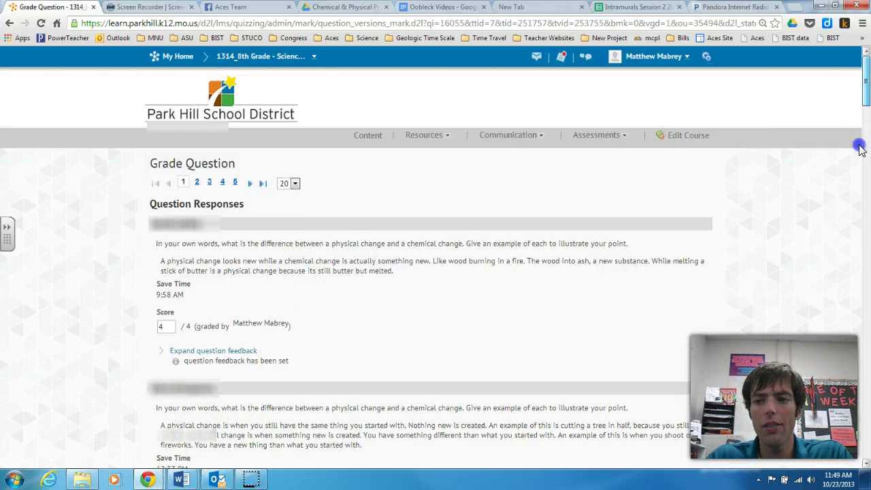
Step: Return to the Quiz 3.1 question list, switch to the results by user, and check the available section filters
scroll(862, 142, down, 15)
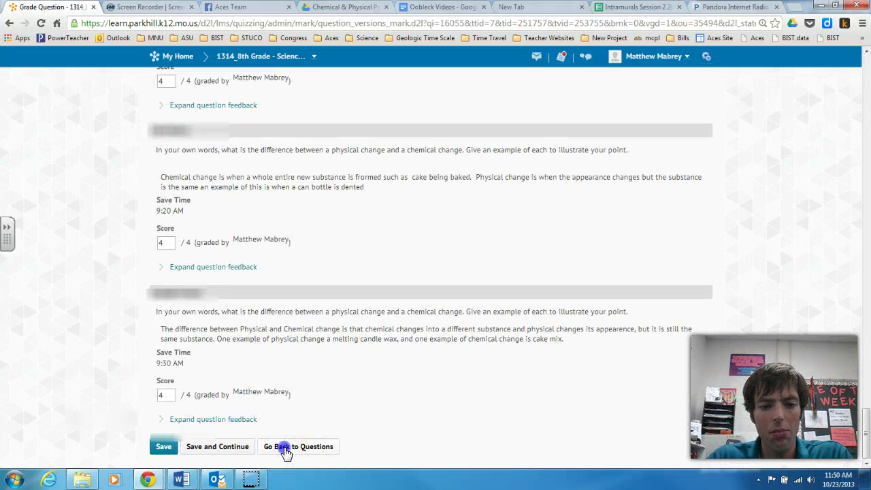
click(285, 450)
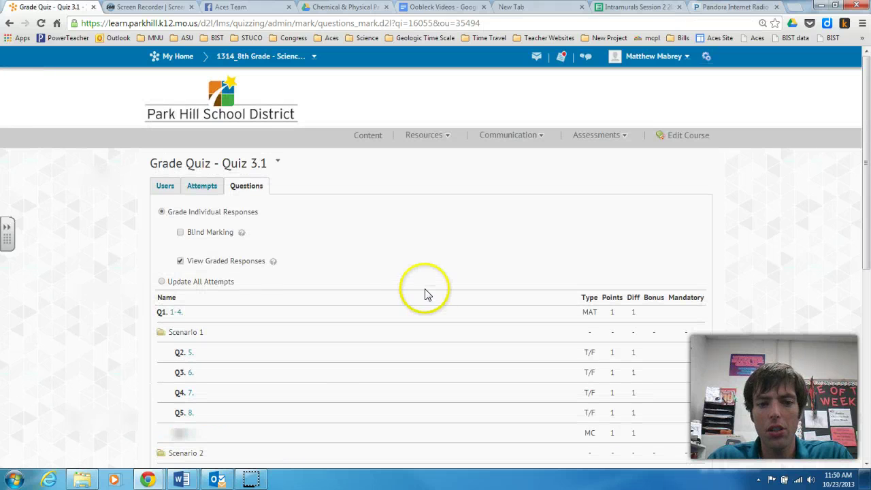
click(164, 188)
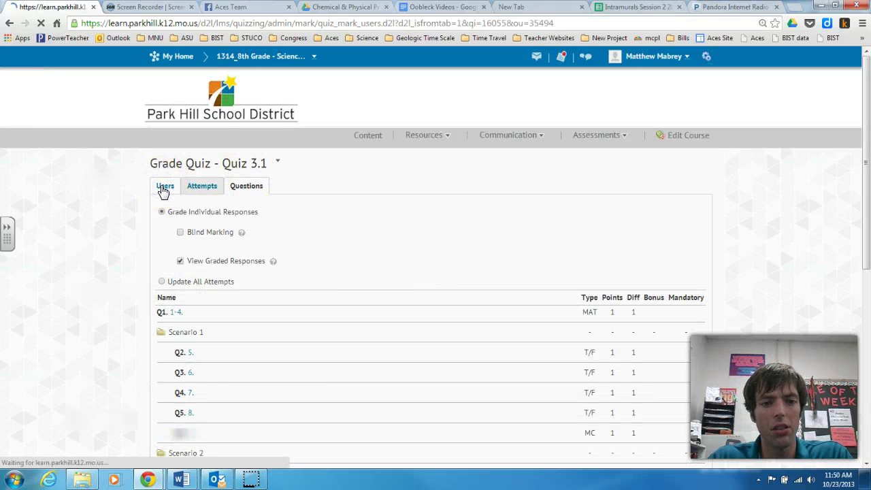
click(295, 234)
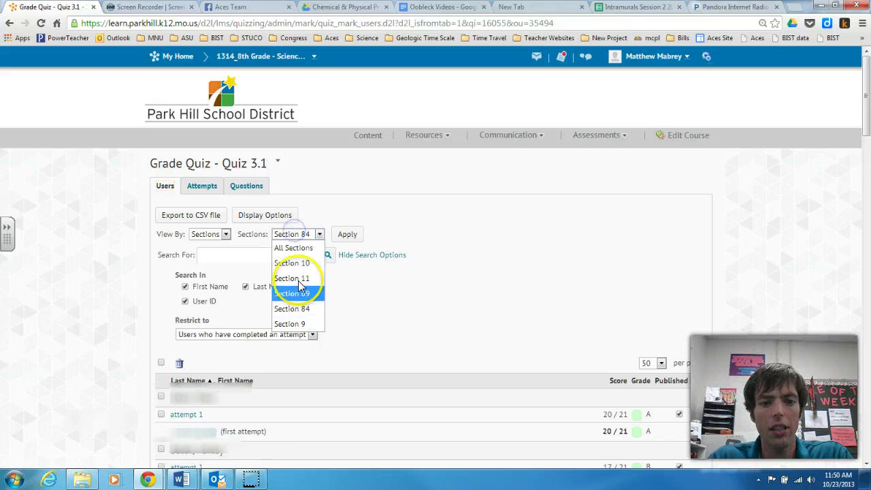
click(358, 297)
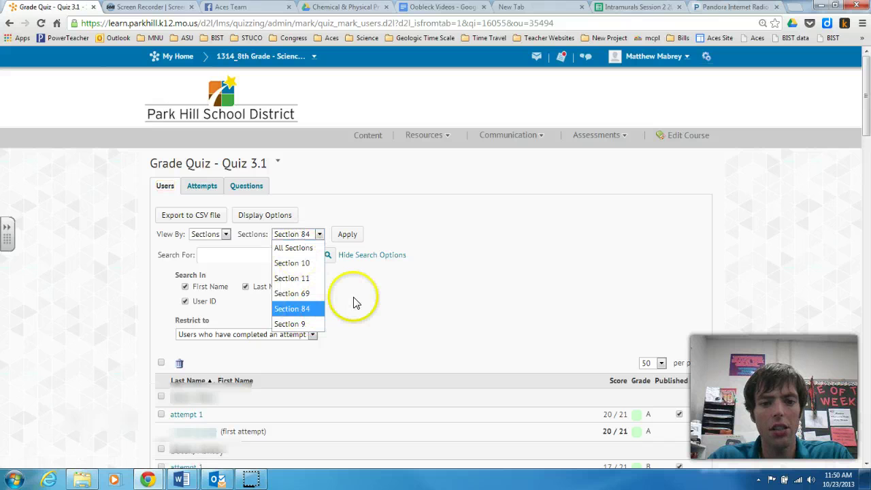
click(250, 224)
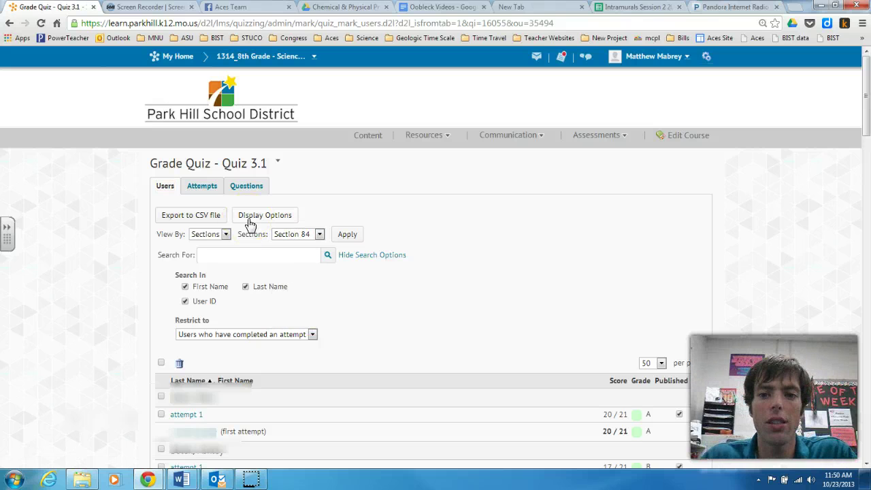
Step: Go to the course's quiz list and open the statistics for Quiz 3.1
click(621, 141)
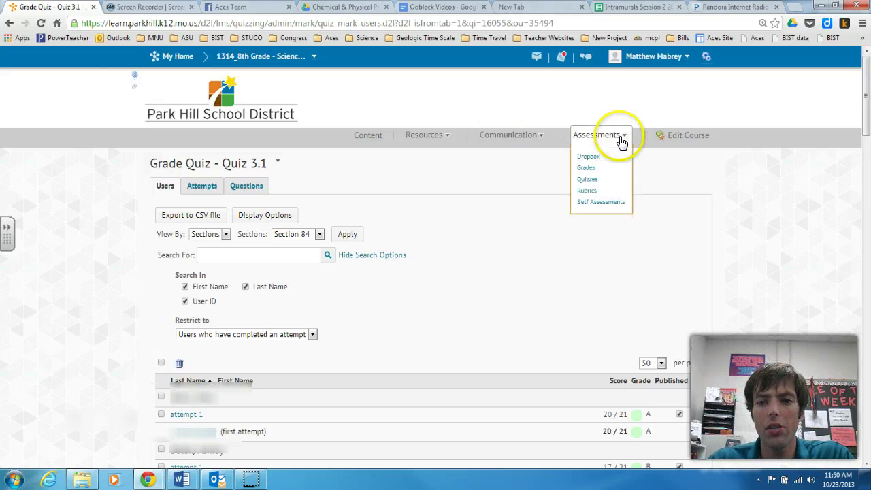
click(587, 180)
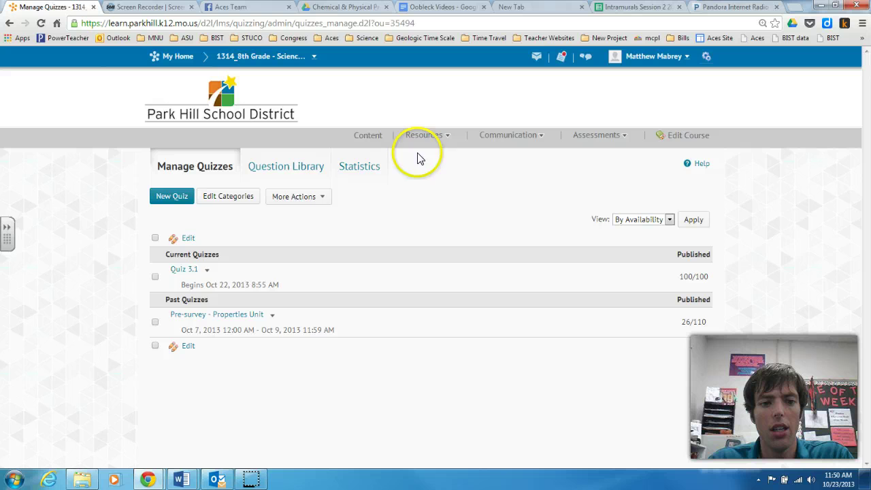
click(206, 269)
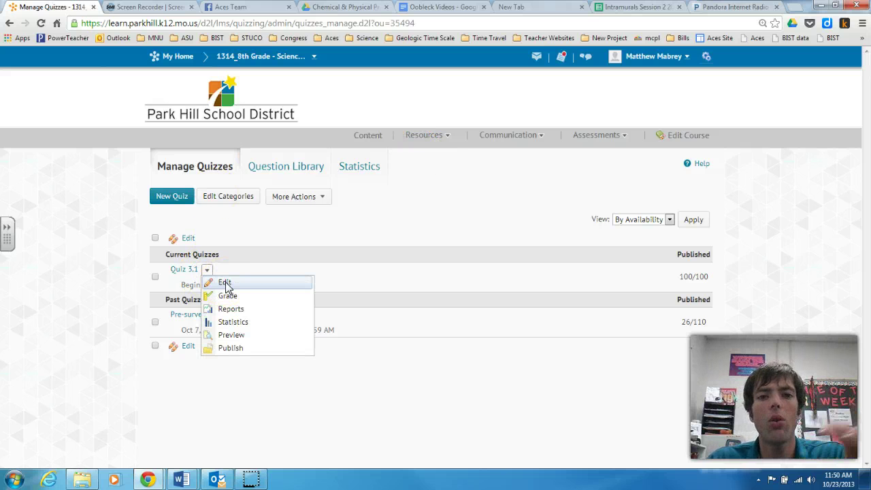
click(238, 325)
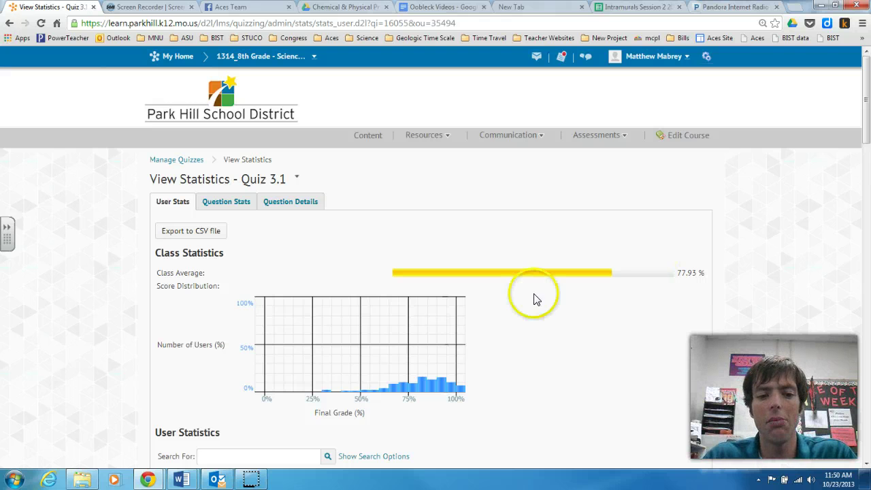
Step: Examine the class average, the score distribution and the individual student percentages in the user statistics
mouse_move(430, 393)
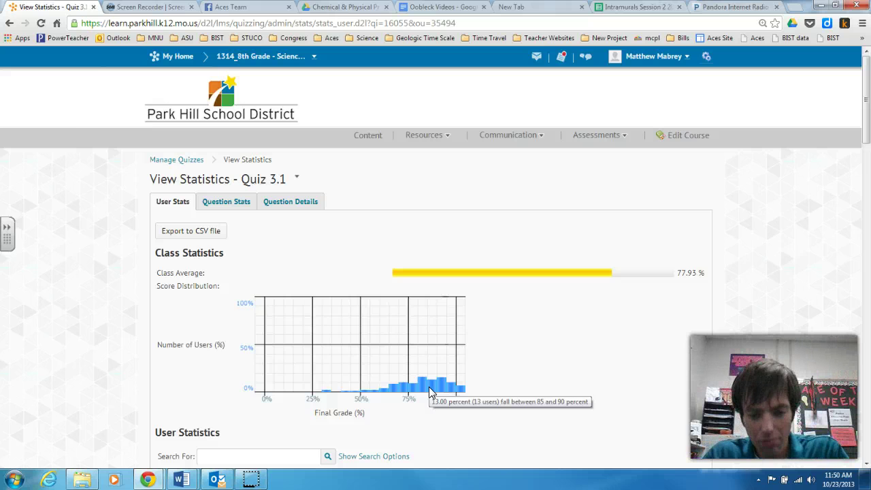
scroll(430, 392, down, 2)
scroll(429, 388, down, 3)
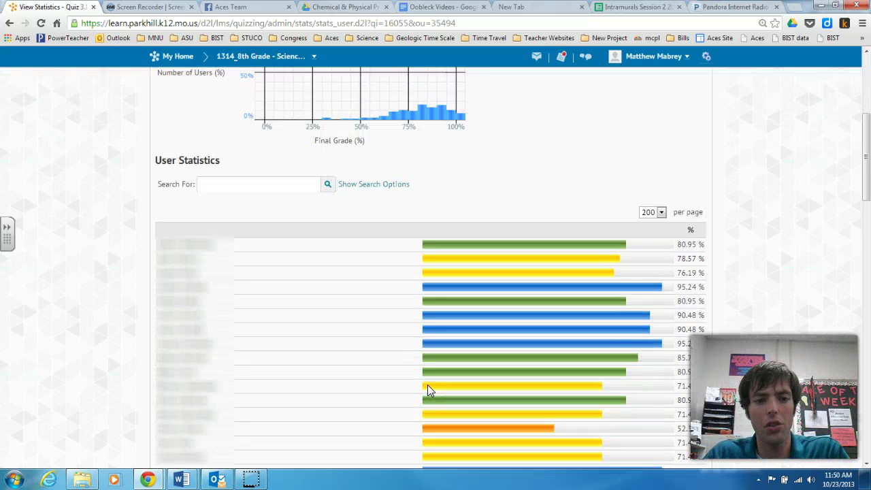
scroll(427, 384, down, 4)
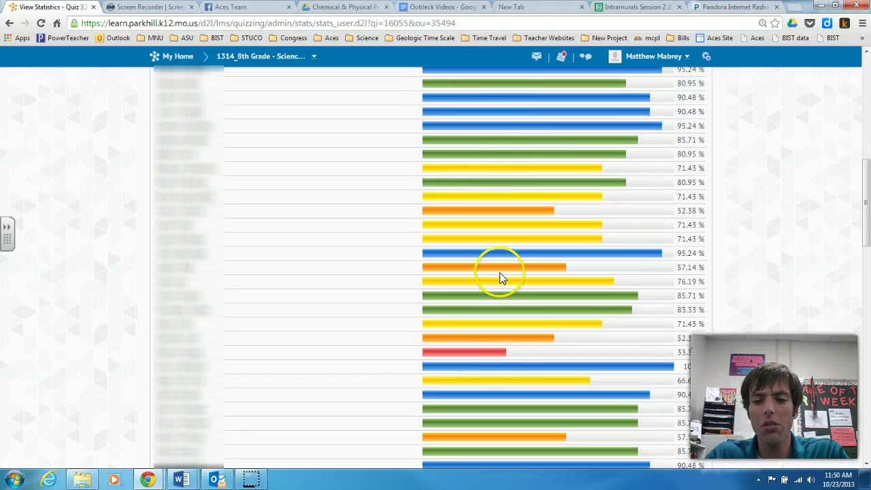
scroll(504, 371, down, 10)
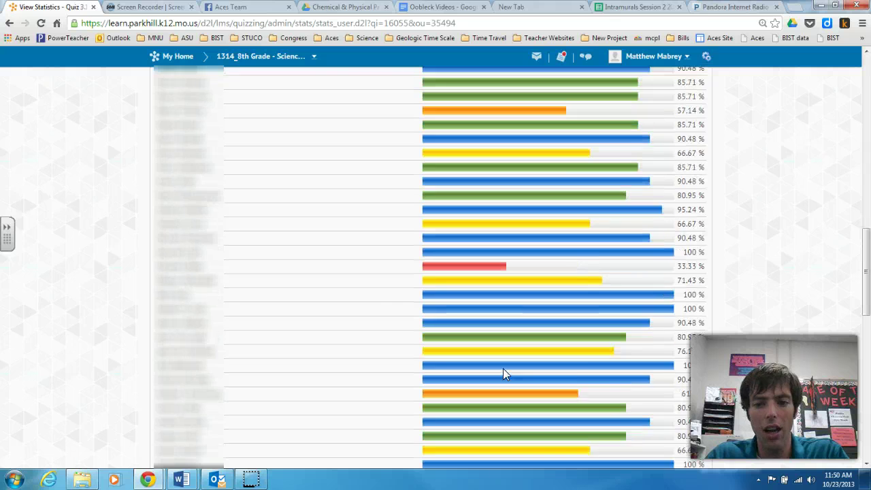
scroll(504, 371, up, 15)
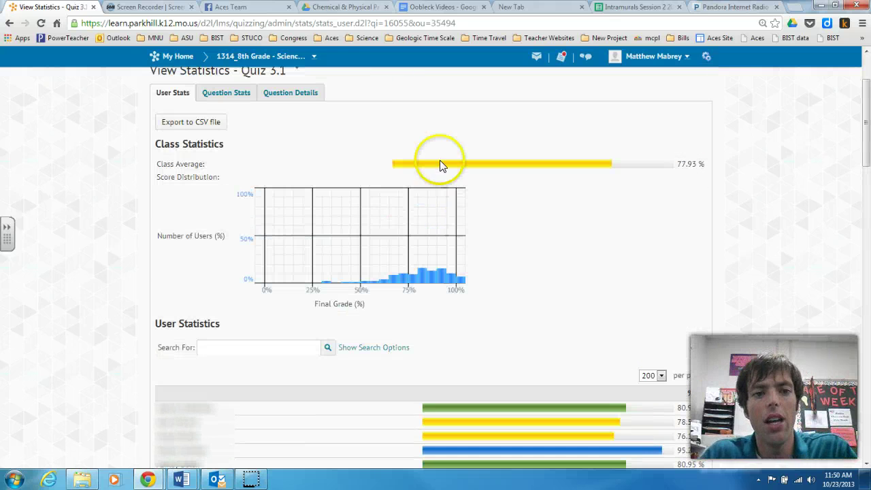
Step: Display the Quiz 3.1 question statistics and examine the percentages for each question through the Short Answer section
click(244, 99)
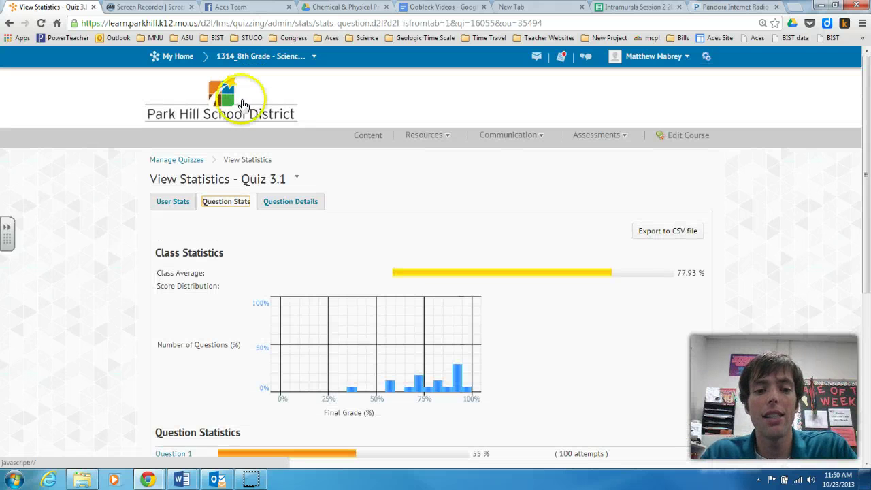
scroll(189, 195, down, 3)
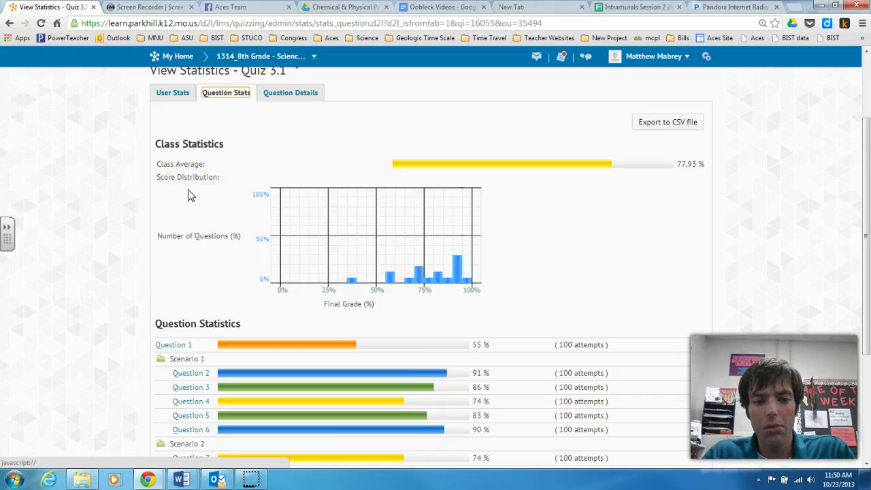
scroll(191, 195, down, 5)
scroll(191, 195, down, 1)
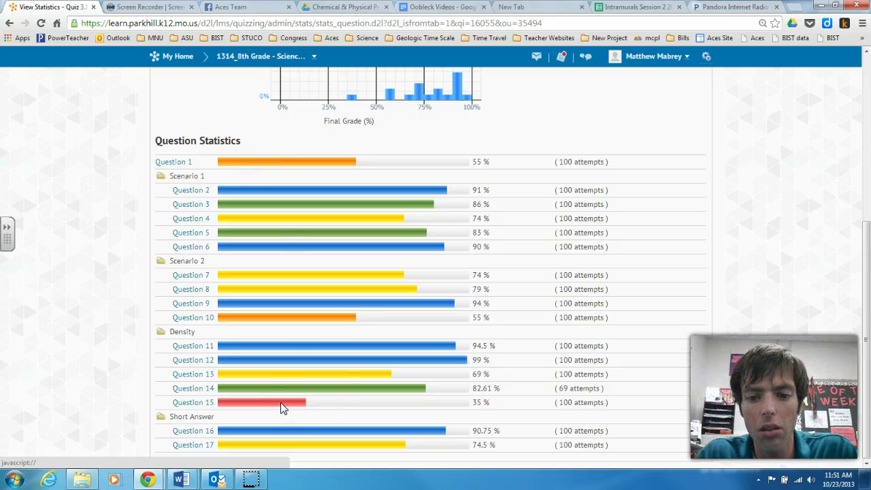
Step: Preview Question 15 in an enlarged window, read its prompt and marked answer, and close the preview
click(183, 404)
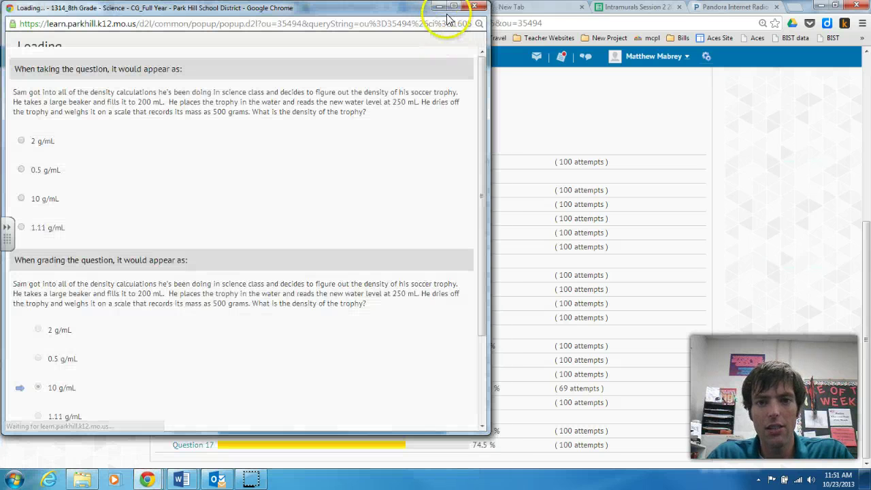
click(453, 5)
scroll(454, 99, down, 1)
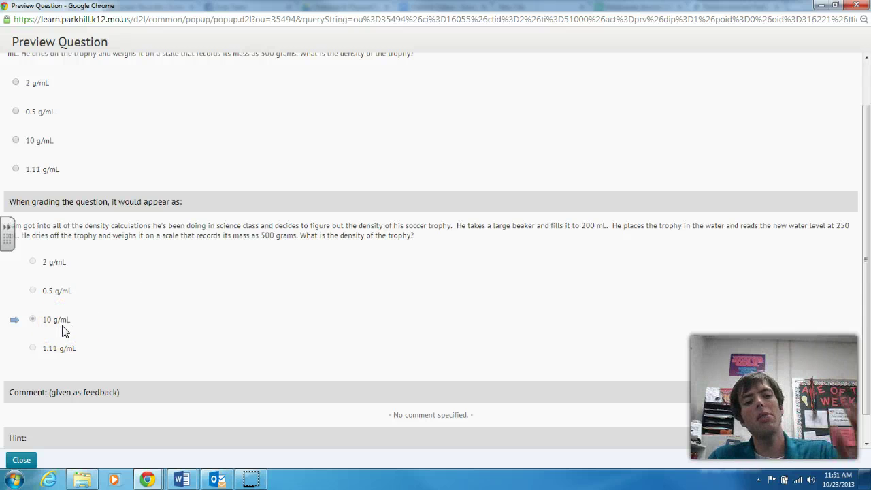
scroll(294, 208, up, 1)
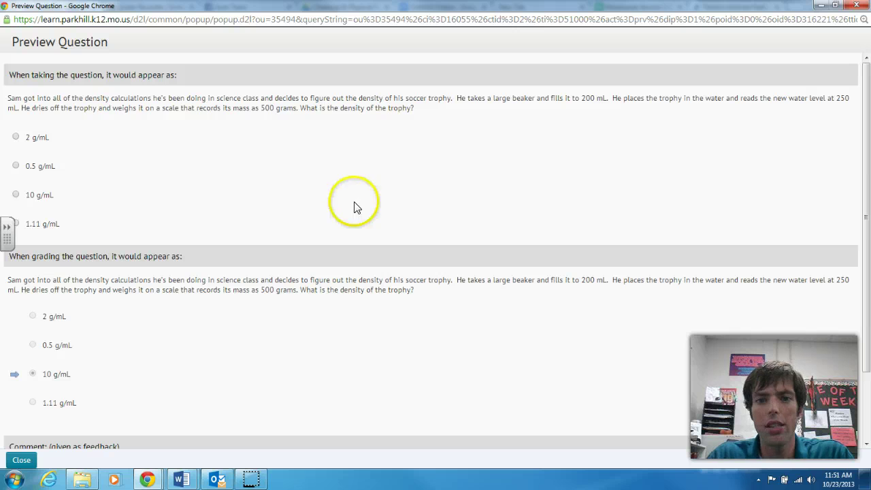
click(855, 6)
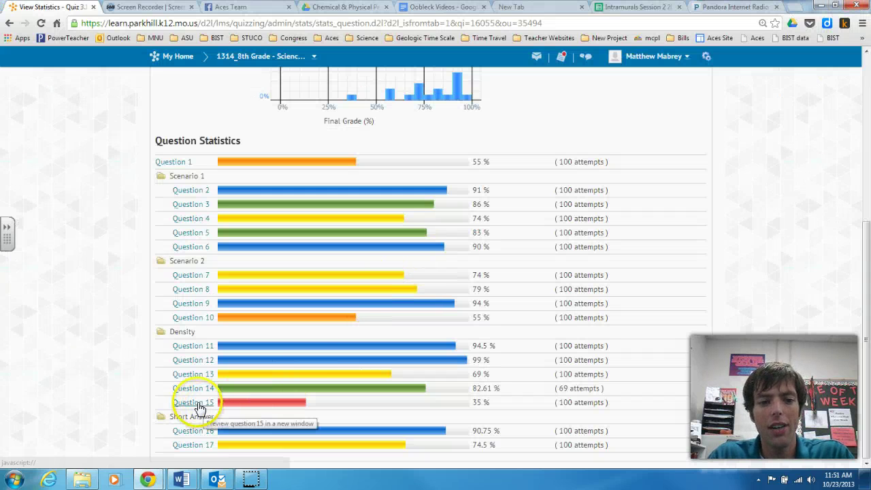
Step: Open the question details for Quiz 3.1 and examine how answers are distributed for Question 15 and the other density questions
scroll(319, 332, up, 3)
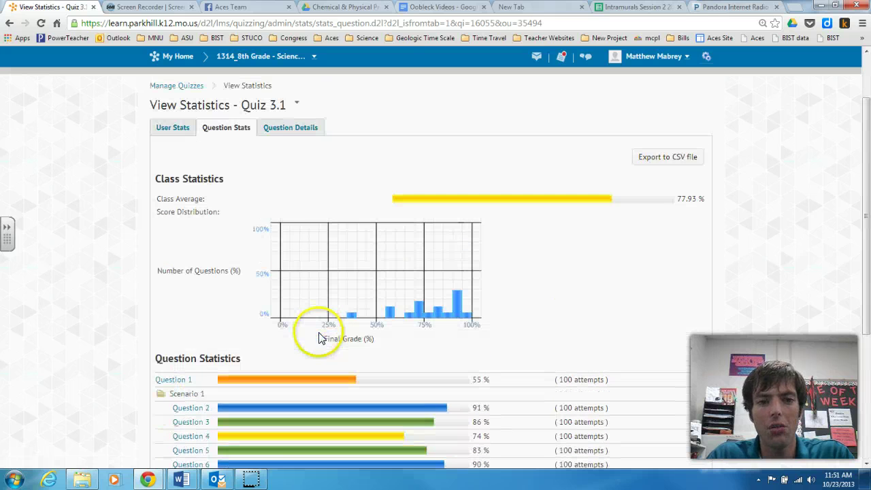
click(290, 127)
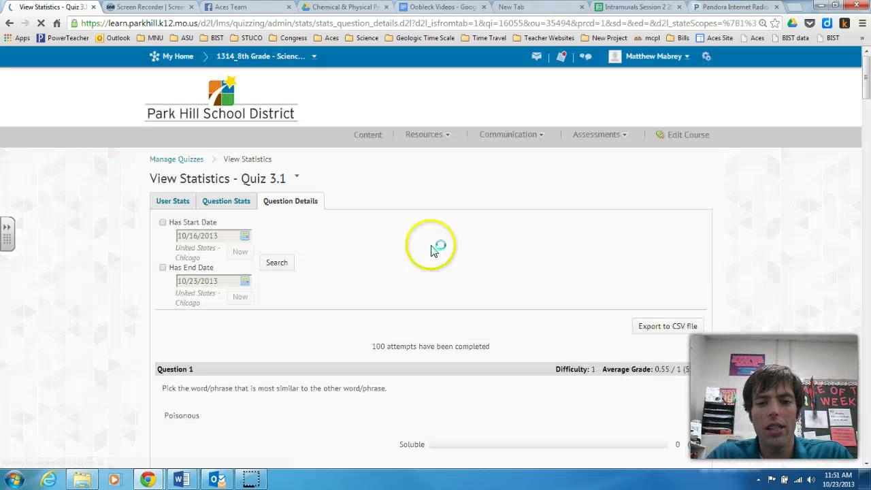
drag(867, 97, 865, 436)
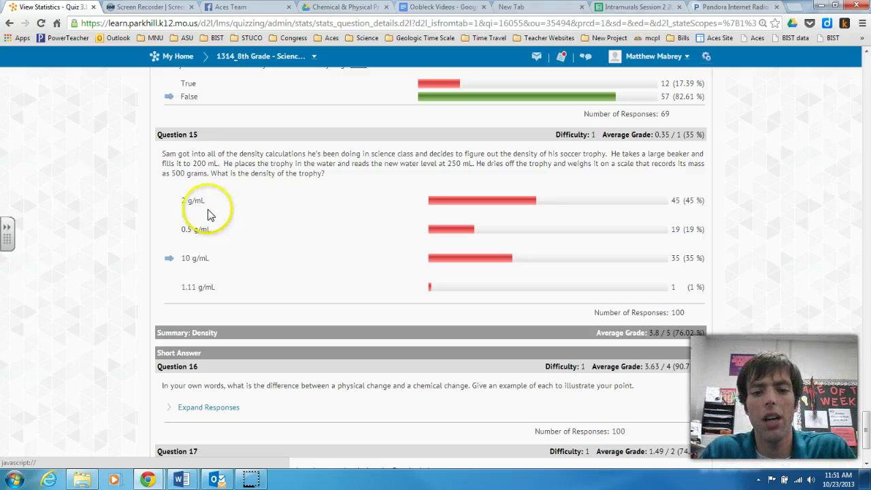
scroll(271, 218, up, 3)
scroll(271, 218, up, 3)
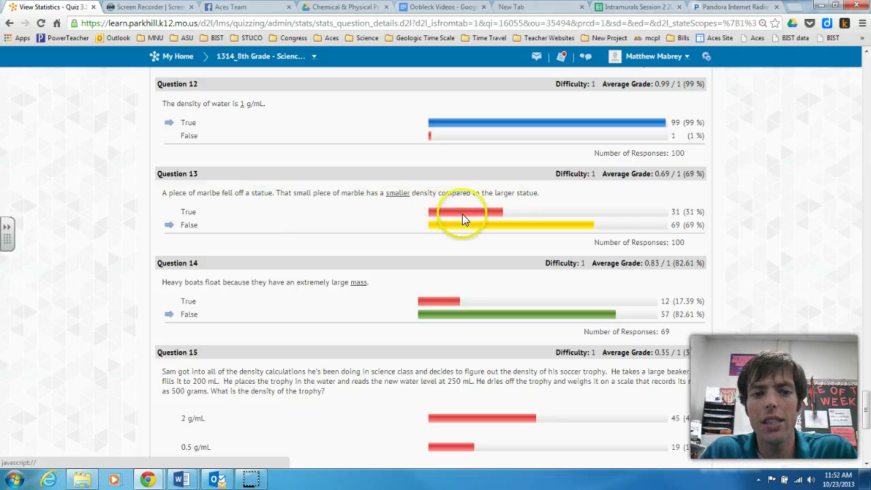
drag(867, 419, 867, 71)
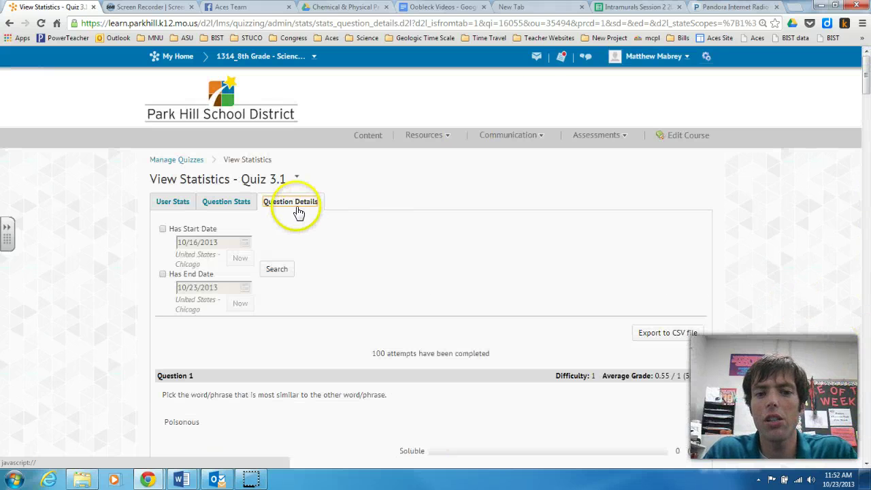
Step: Return to the Quiz 3.1 user statistics and check the score distribution chart
click(175, 204)
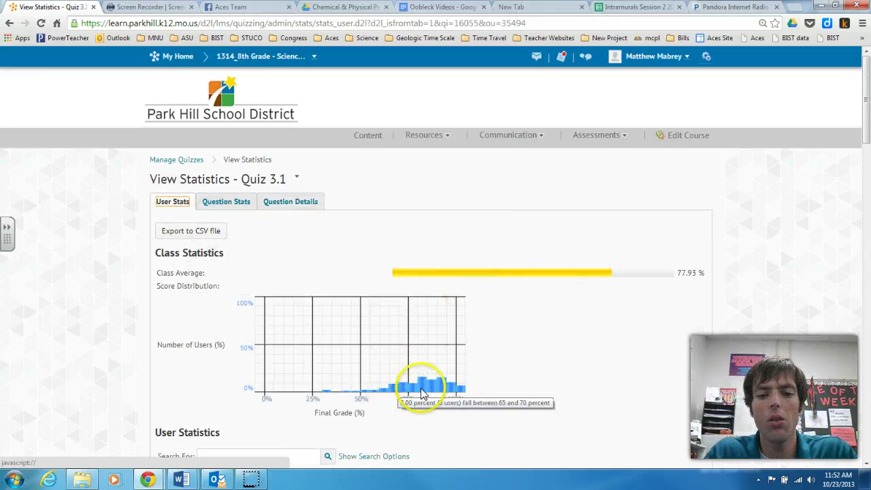
mouse_move(430, 395)
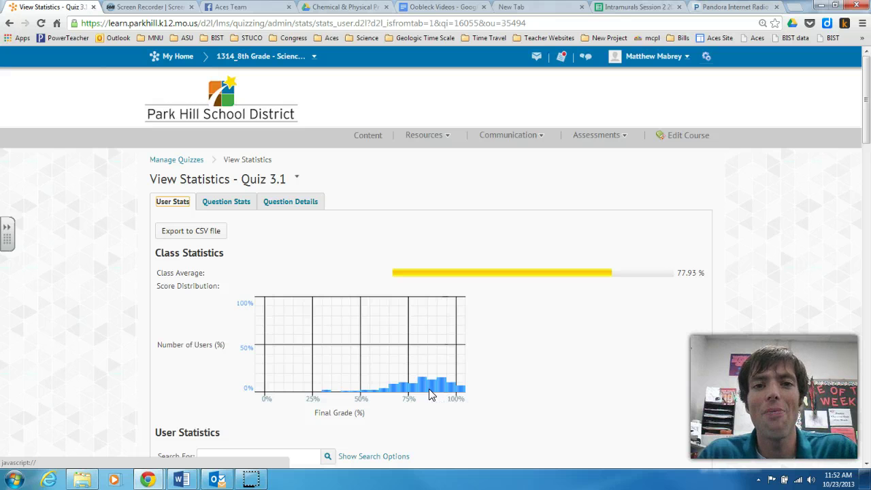
click(252, 480)
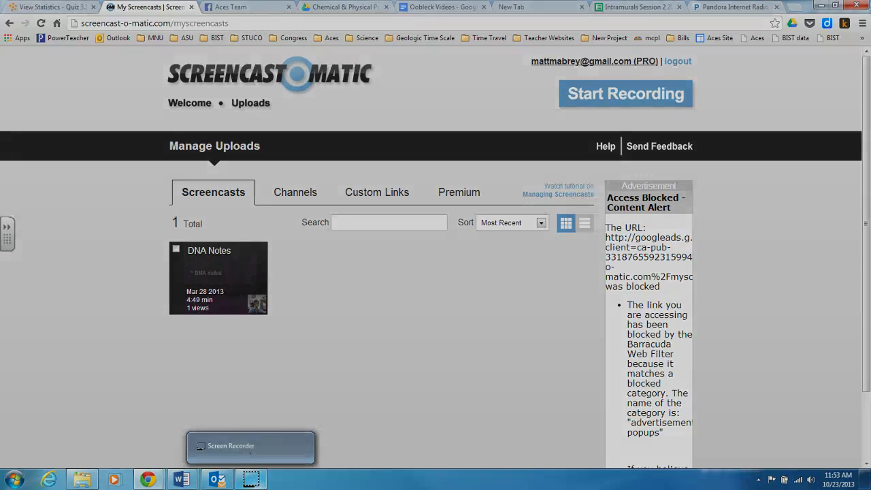